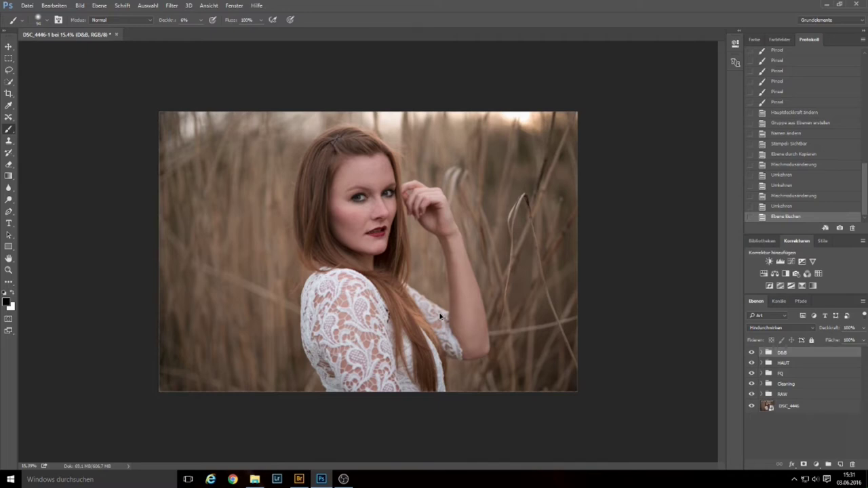
# Stamp the visible layers, duplicate the stamp, set it to Strahlendes Licht (Vivid Light) and invert it
pyautogui.hotkey('ctrl', 'shift', 'alt', 'e')
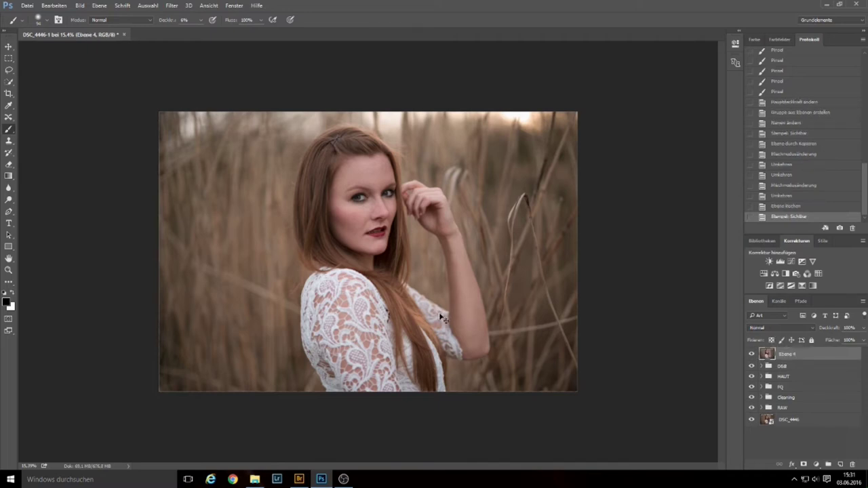
pyautogui.hotkey('ctrl', 'j')
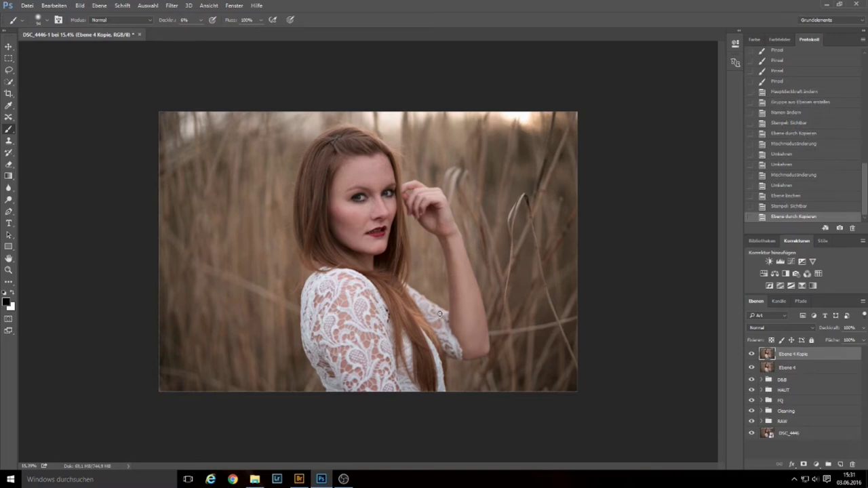
pyautogui.click(812, 328)
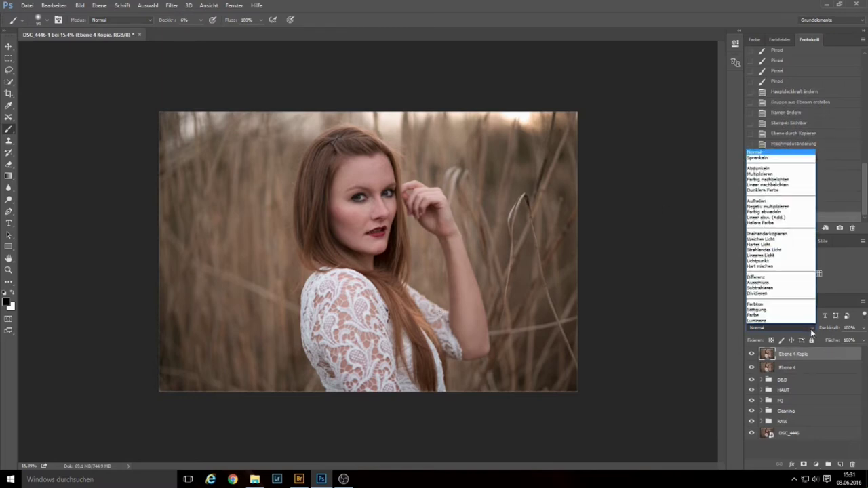
pyautogui.click(785, 251)
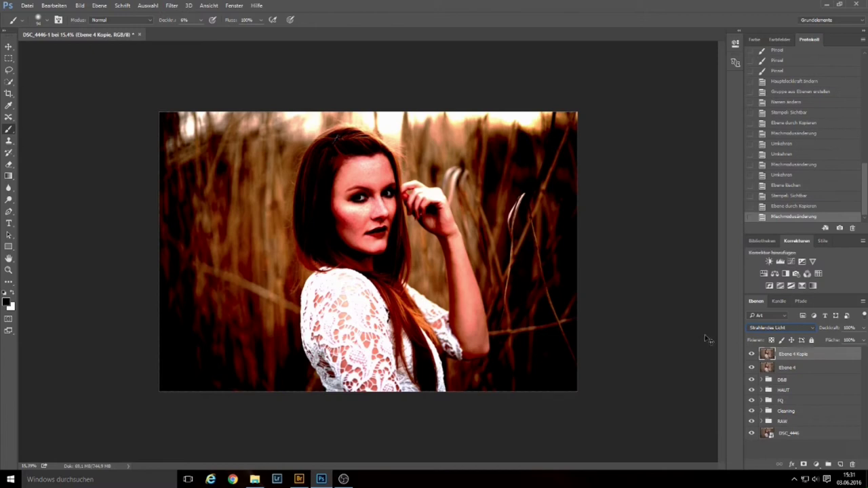
pyautogui.hotkey('ctrl', 'i')
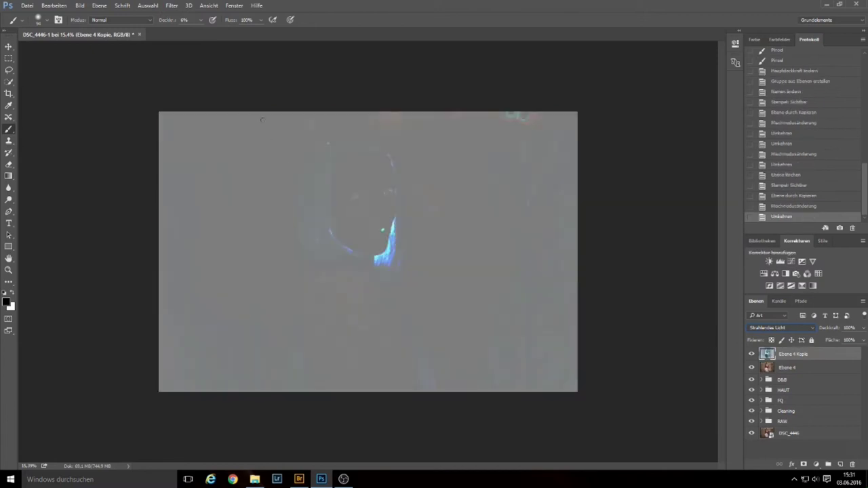
pyautogui.click(173, 6)
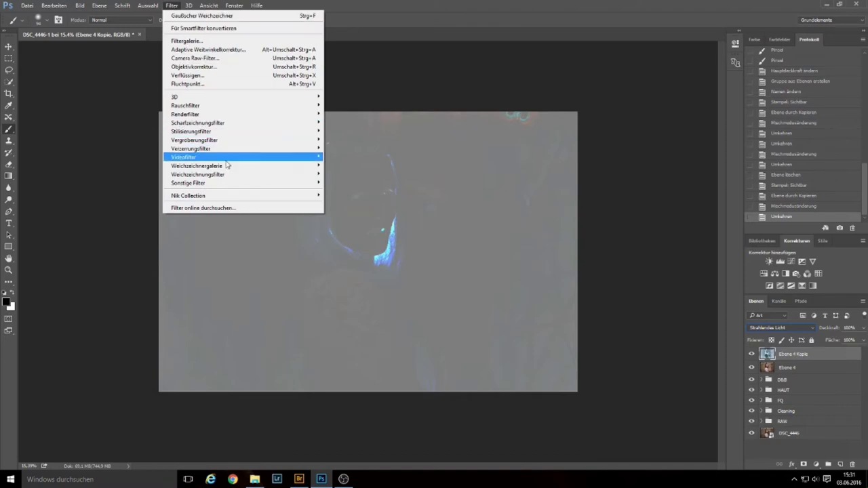
pyautogui.moveTo(198, 174)
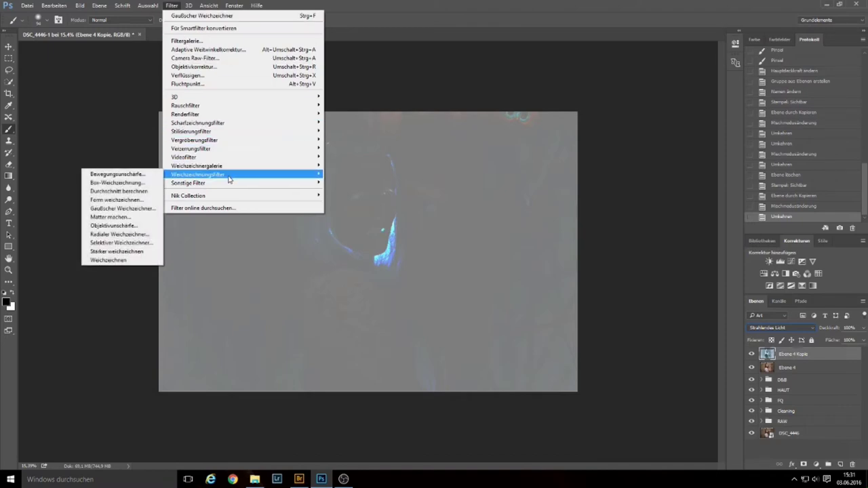
# Apply Matter machen (Surface Blur) to the inverted copy with radius 30 and threshold 33
pyautogui.click(120, 217)
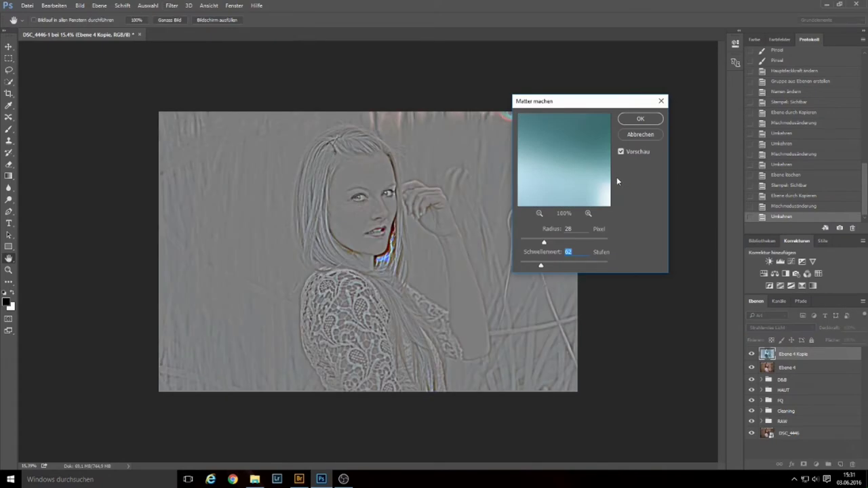
pyautogui.moveTo(597, 101); pyautogui.dragTo(653, 78)
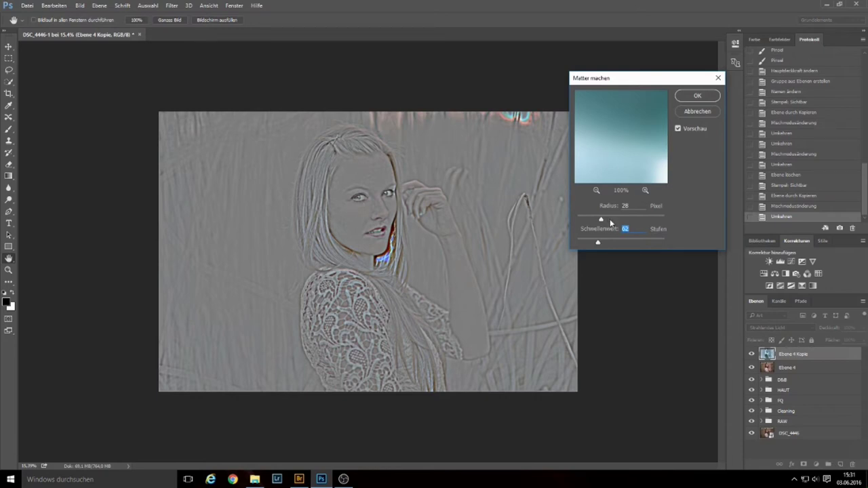
pyautogui.moveTo(601, 219); pyautogui.dragTo(609, 220)
pyautogui.moveTo(608, 220); pyautogui.dragTo(589, 244)
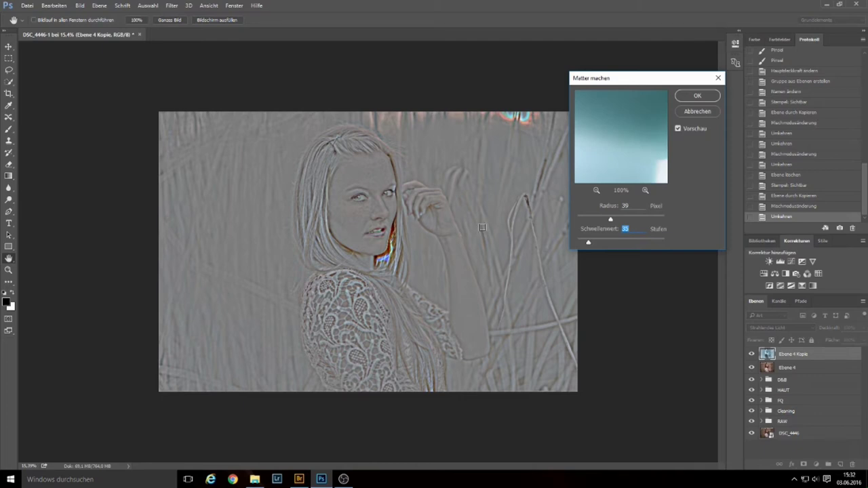
pyautogui.moveTo(588, 242); pyautogui.dragTo(602, 222)
pyautogui.moveTo(602, 222); pyautogui.dragTo(600, 221)
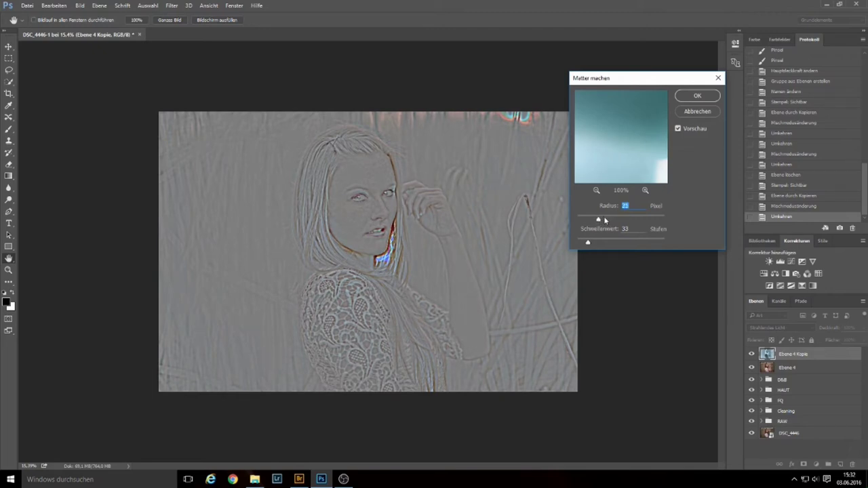
pyautogui.moveTo(604, 219); pyautogui.dragTo(608, 221)
pyautogui.moveTo(608, 221); pyautogui.dragTo(603, 219)
pyautogui.write('30')
pyautogui.click(697, 96)
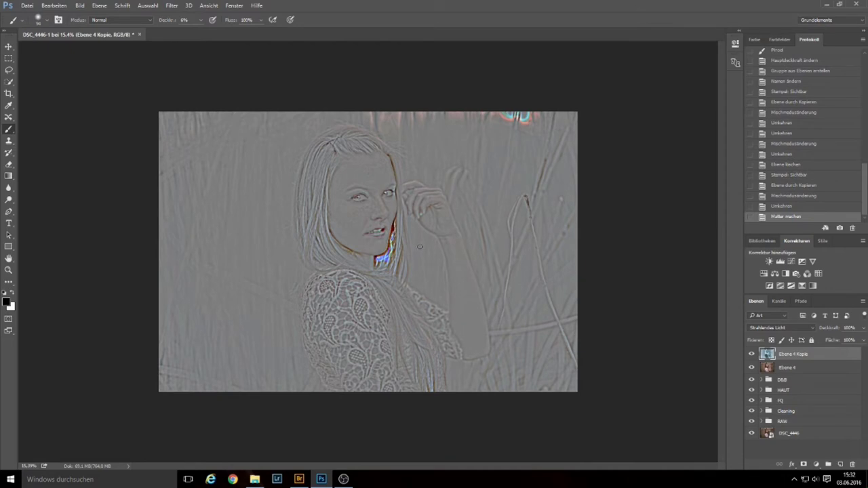
# Merge the stamped Ebene 4 with the blurred Ebene 4 Kopie into one layer
pyautogui.keyDown('shift'); pyautogui.click(815, 369); pyautogui.keyUp('shift')
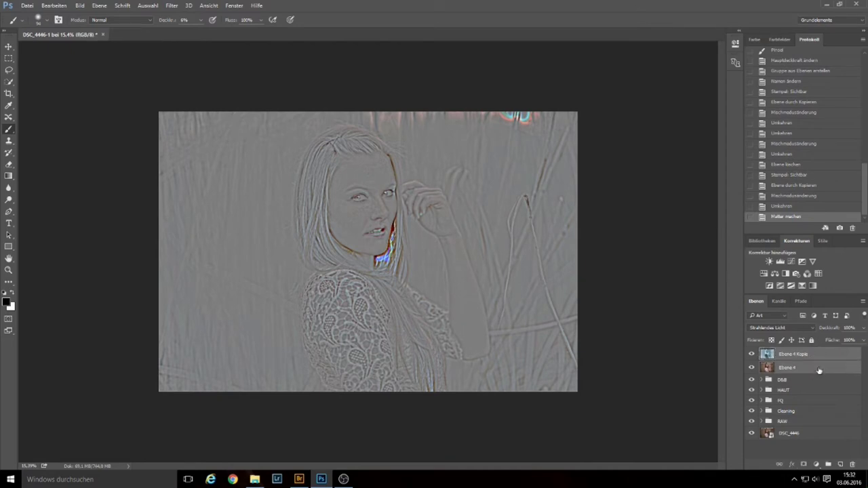
pyautogui.rightClick(822, 366)
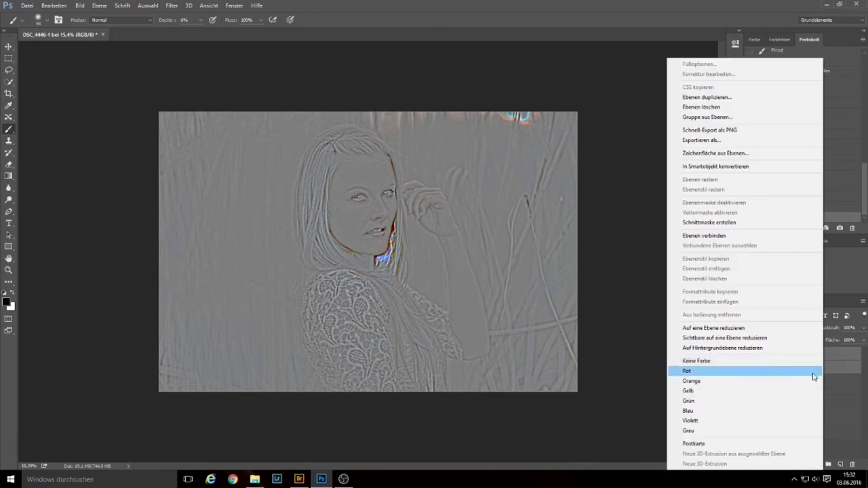
pyautogui.click(738, 331)
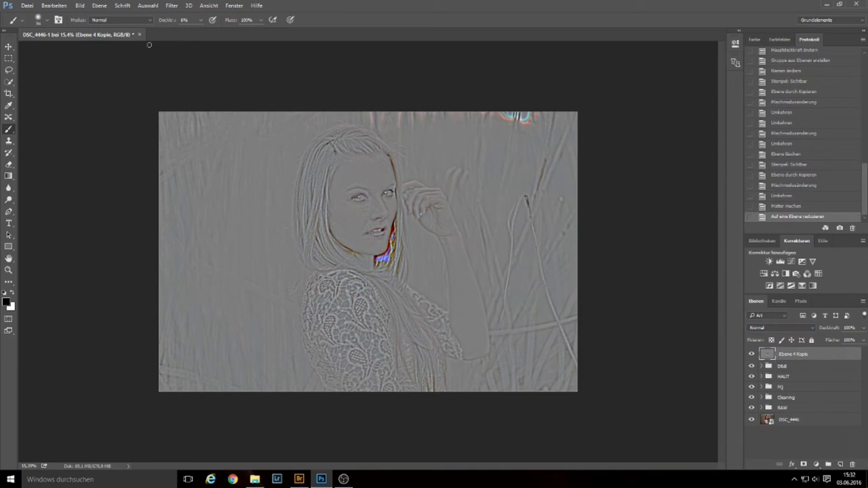
pyautogui.click(82, 6)
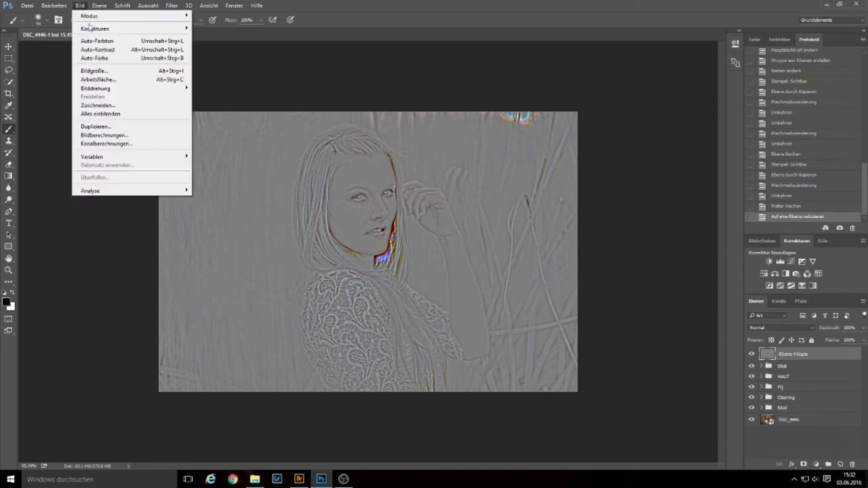
pyautogui.moveTo(95, 28)
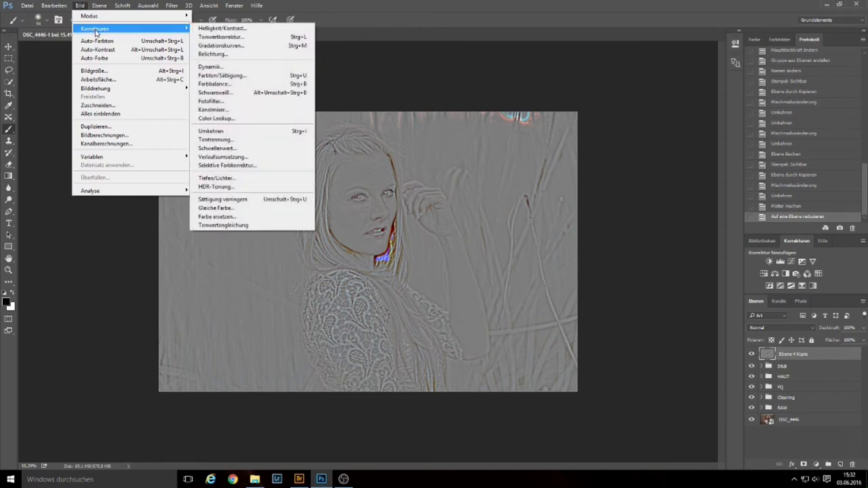
# Set Farbton/Sättigung saturation to -100 on the merged detail layer
pyautogui.click(284, 76)
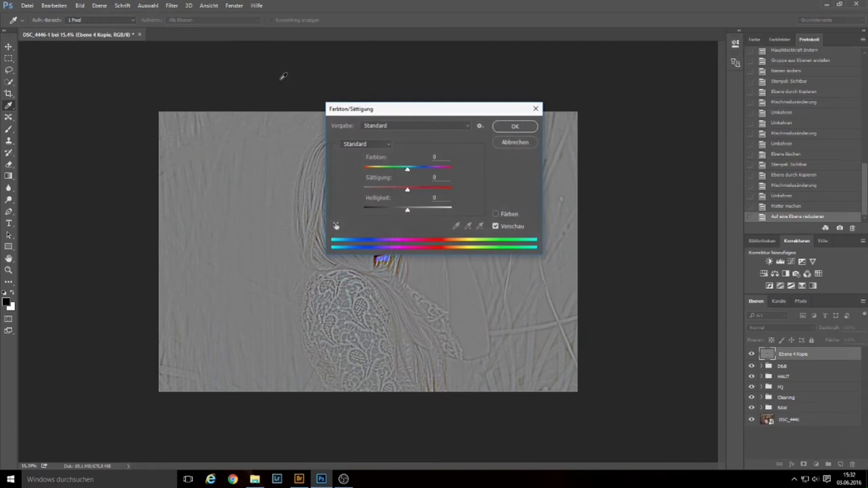
pyautogui.moveTo(407, 189); pyautogui.dragTo(311, 199)
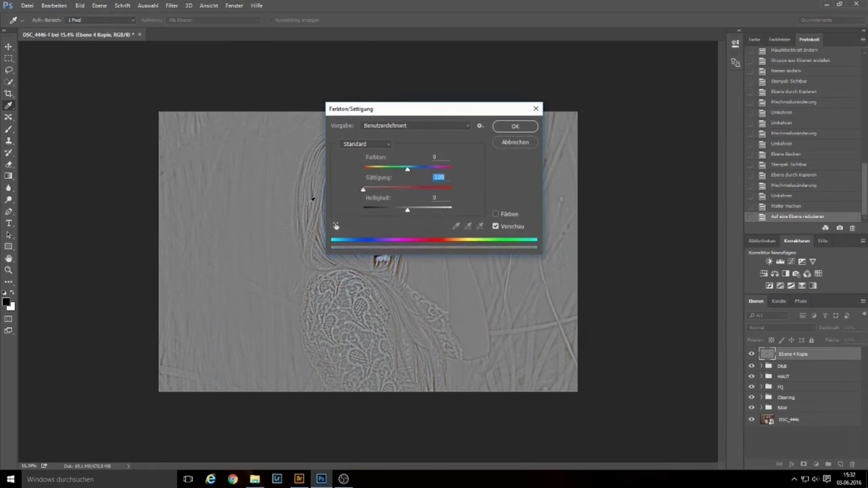
pyautogui.click(515, 126)
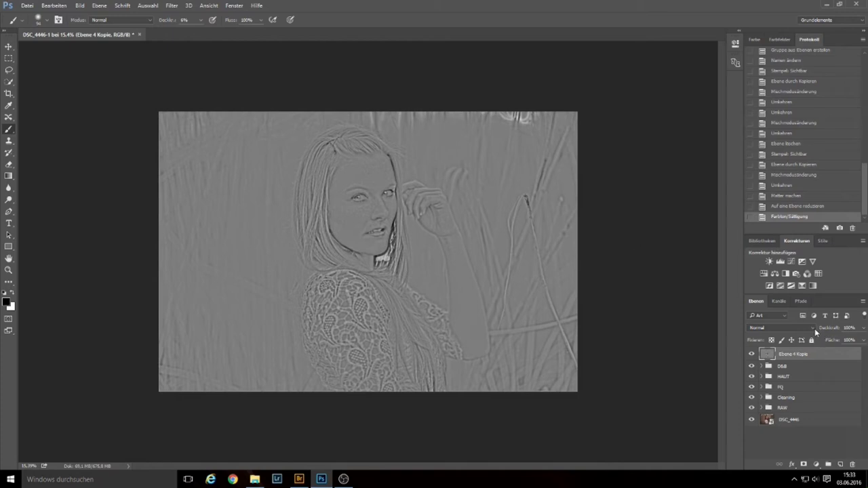
# Apply a 3-pixel Gaußscher Weichzeichner (Gaussian Blur) to the grey detail layer
pyautogui.click(172, 6)
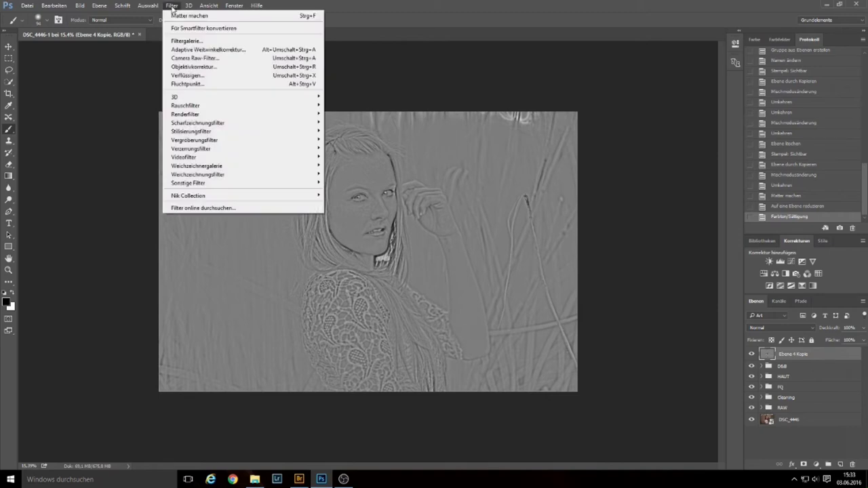
pyautogui.moveTo(198, 174)
pyautogui.click(122, 208)
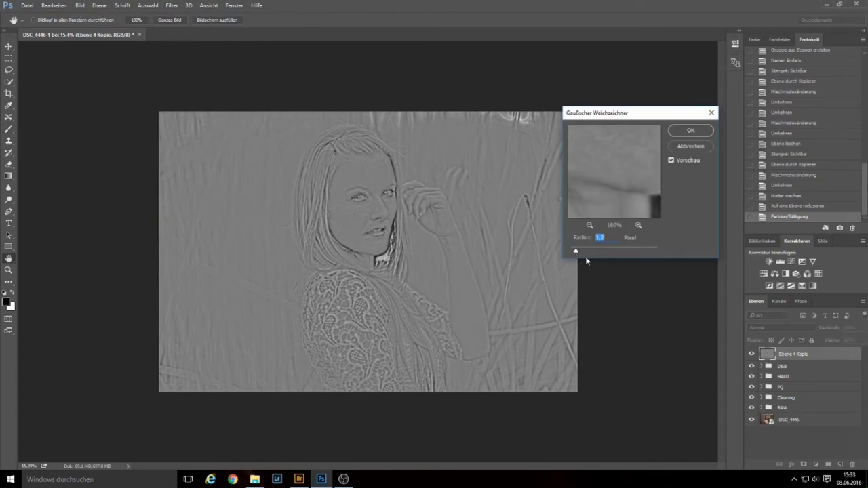
pyautogui.moveTo(577, 251); pyautogui.dragTo(582, 253)
pyautogui.write('3')
pyautogui.click(690, 130)
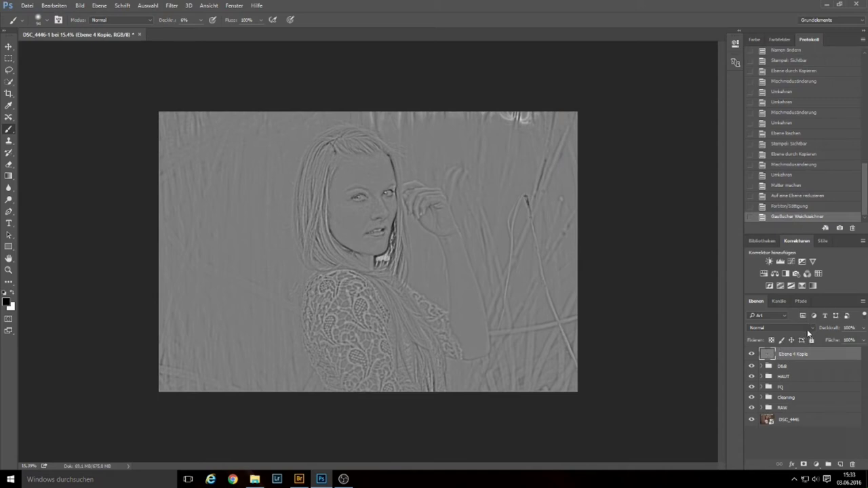
pyautogui.click(810, 328)
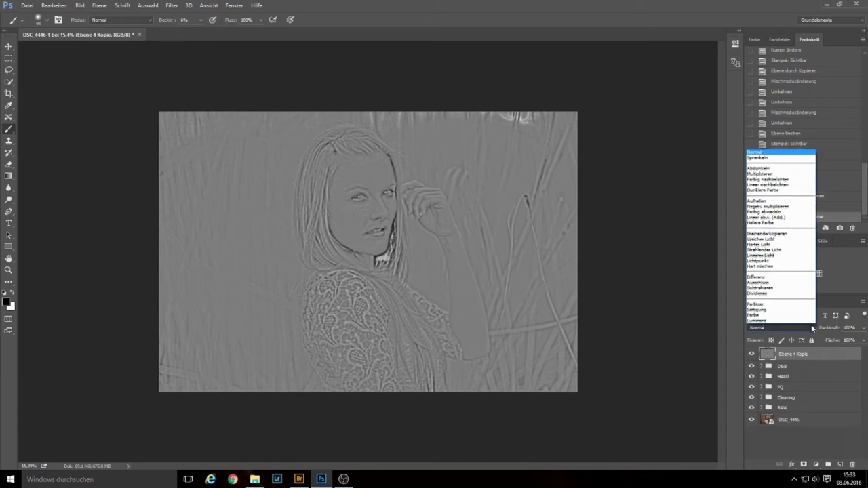
# Set Ebene 4 Kopie to Weiches Licht blending and toggle its visibility twice to compare
pyautogui.click(778, 240)
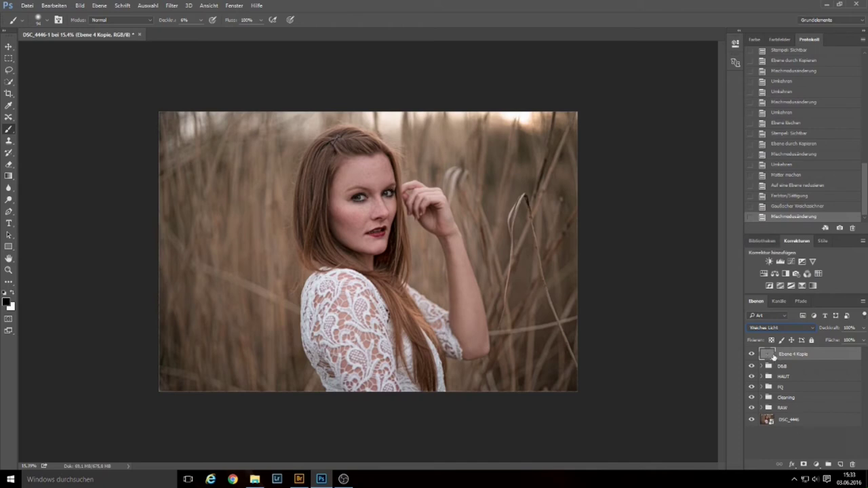
pyautogui.click(752, 355)
pyautogui.click(752, 355)
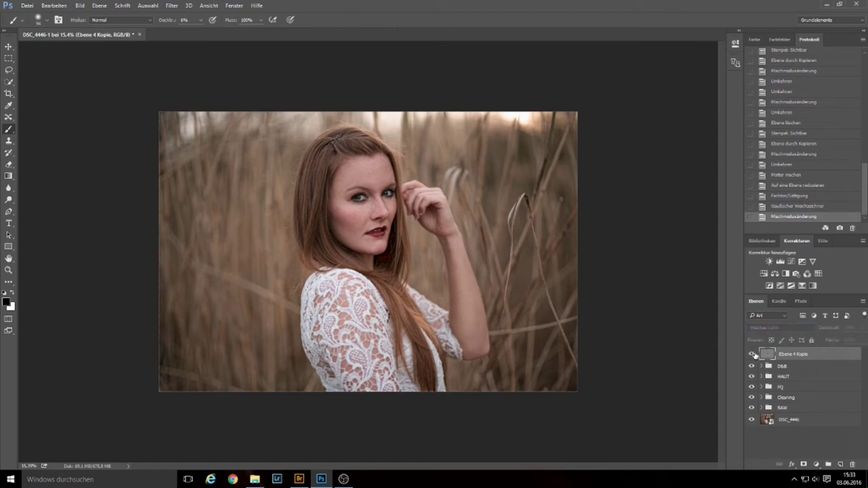
pyautogui.click(752, 355)
pyautogui.click(752, 354)
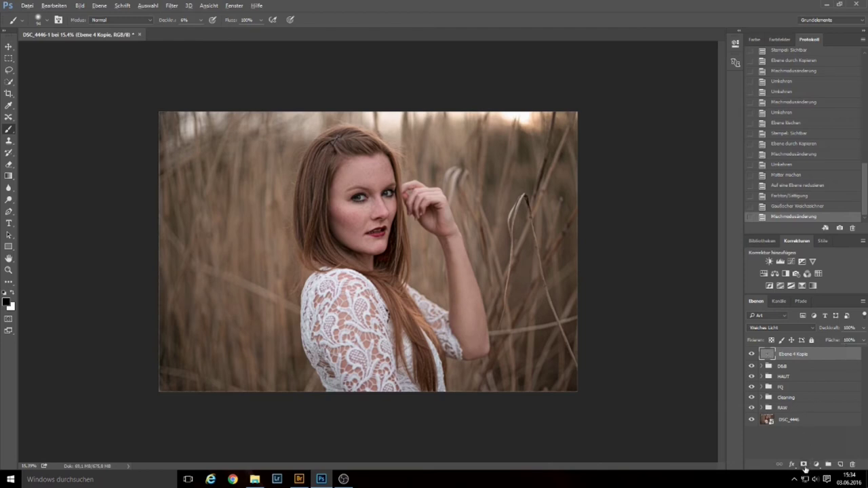
# Add a black hide-all mask to Ebene 4 Kopie and ready a large, soft brush at 100% opacity
pyautogui.keyDown('alt'); pyautogui.click(805, 465); pyautogui.keyUp('alt')
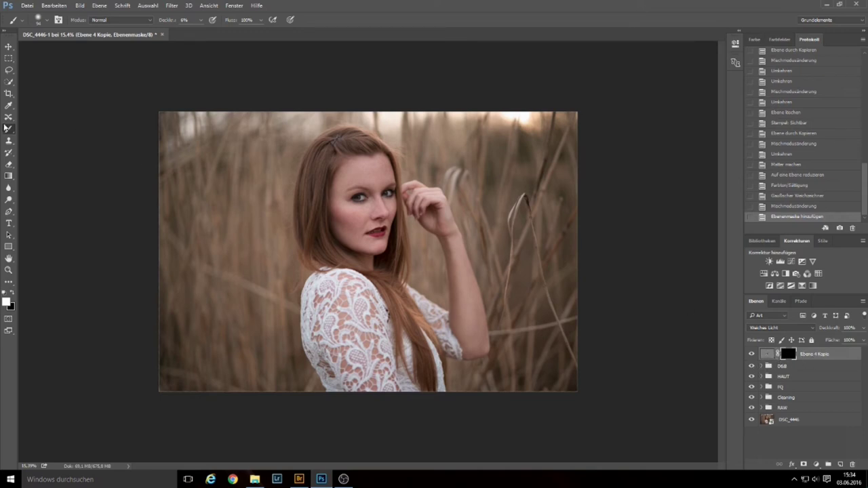
pyautogui.moveTo(391, 217); pyautogui.dragTo(421, 217)
pyautogui.click(202, 19)
pyautogui.moveTo(199, 31); pyautogui.dragTo(250, 34)
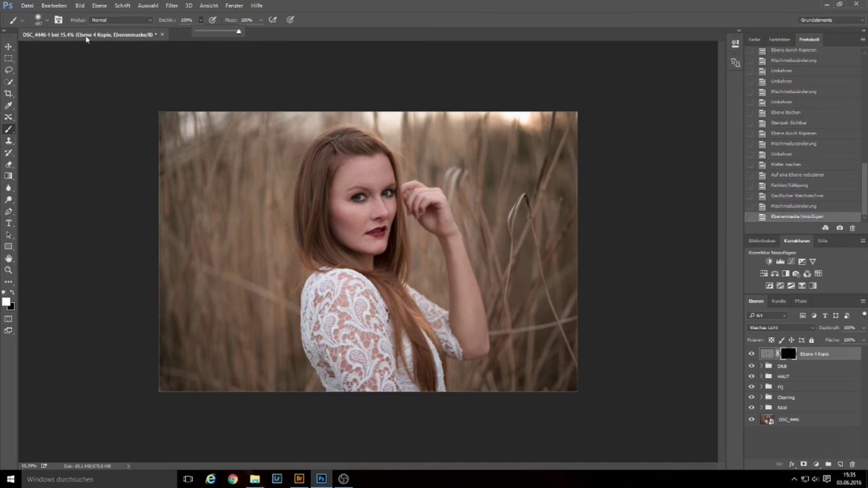
pyautogui.click(42, 22)
pyautogui.moveTo(55, 70); pyautogui.dragTo(63, 69)
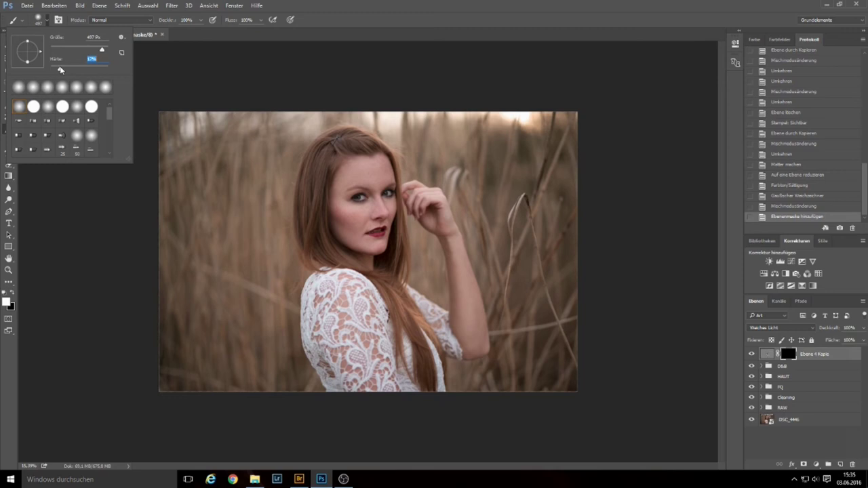
pyautogui.moveTo(59, 70); pyautogui.dragTo(56, 70)
# Paint white with a roughly 161 px brush on the mask over the woman's skin
pyautogui.click(375, 11)
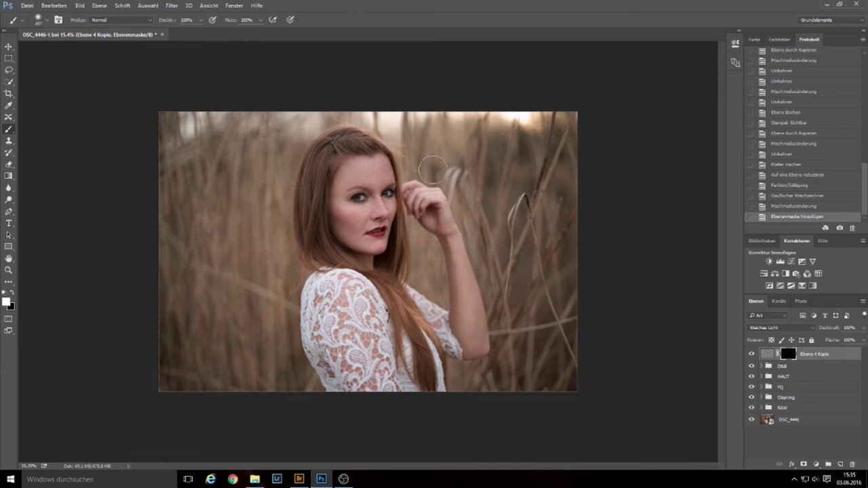
pyautogui.scroll(3, 370, 215)
pyautogui.scroll(-1, 370, 214)
pyautogui.moveTo(384, 120)
pyautogui.mouseDown()
pyautogui.moveTo(351, 121)
pyautogui.moveTo(301, 147)
pyautogui.moveTo(308, 229)
pyautogui.moveTo(295, 190)
pyautogui.mouseUp()
pyautogui.moveTo(296, 234)
pyautogui.mouseDown()
pyautogui.moveTo(283, 242)
pyautogui.moveTo(279, 184)
pyautogui.moveTo(280, 233)
pyautogui.mouseUp()
pyautogui.moveTo(280, 233)
pyautogui.mouseDown()
pyautogui.moveTo(283, 224)
pyautogui.moveTo(306, 251)
pyautogui.mouseUp()
pyautogui.moveTo(305, 251)
pyautogui.mouseDown()
pyautogui.moveTo(392, 297)
pyautogui.moveTo(410, 353)
pyautogui.moveTo(409, 346)
pyautogui.mouseUp()
pyautogui.moveTo(409, 346)
pyautogui.mouseDown()
pyautogui.moveTo(416, 336)
pyautogui.moveTo(443, 414)
pyautogui.moveTo(444, 395)
pyautogui.mouseUp()
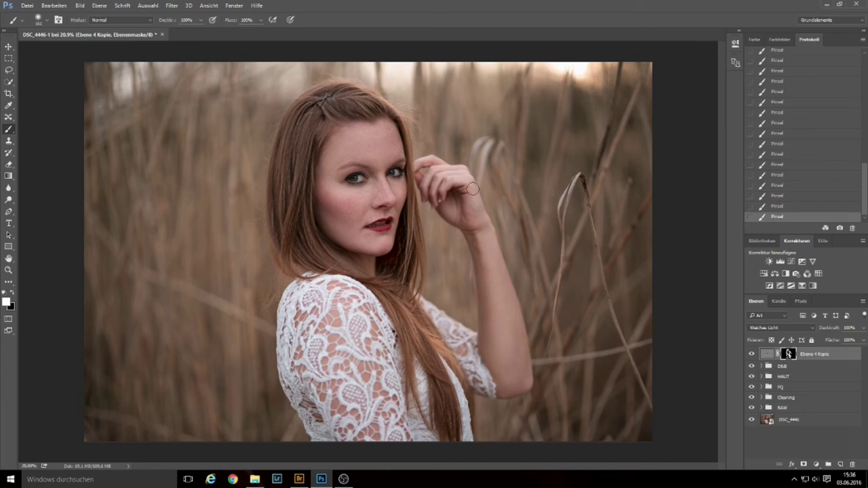
pyautogui.moveTo(468, 162)
pyautogui.mouseDown()
pyautogui.moveTo(446, 172)
pyautogui.moveTo(471, 171)
pyautogui.moveTo(430, 312)
pyautogui.moveTo(398, 318)
pyautogui.mouseUp()
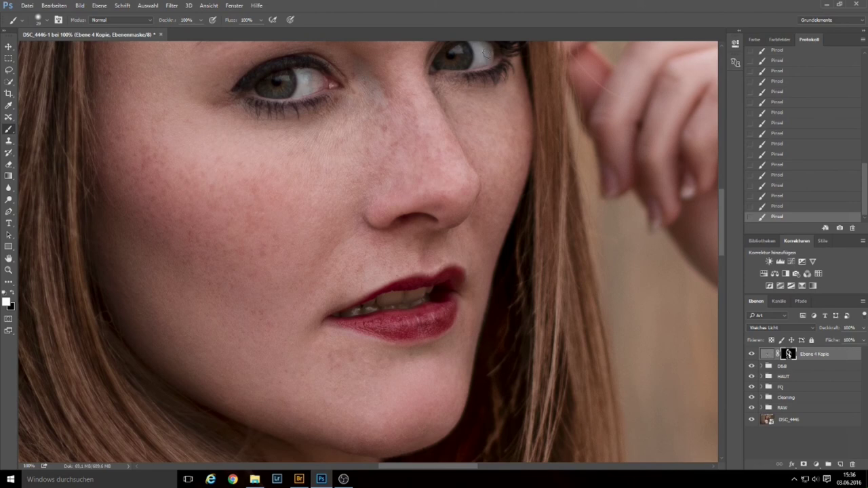
pyautogui.moveTo(288, 102); pyautogui.dragTo(451, 169)
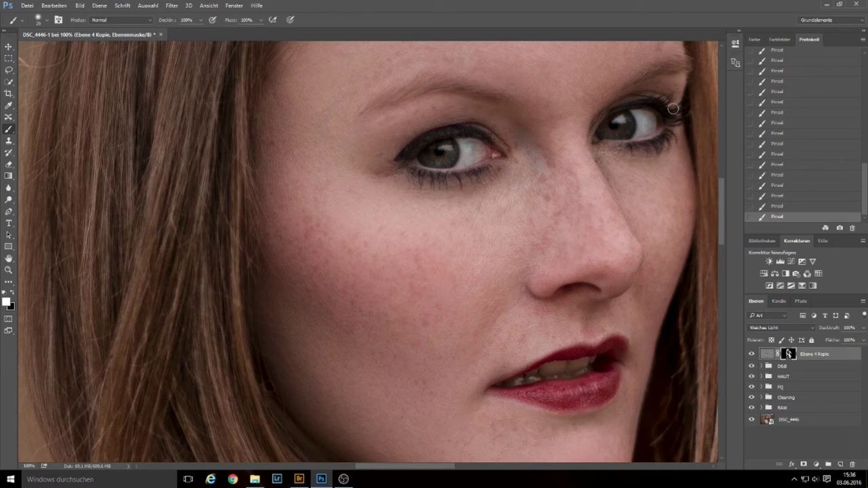
pyautogui.scroll(2, 672, 109)
pyautogui.scroll(8, 407, 169)
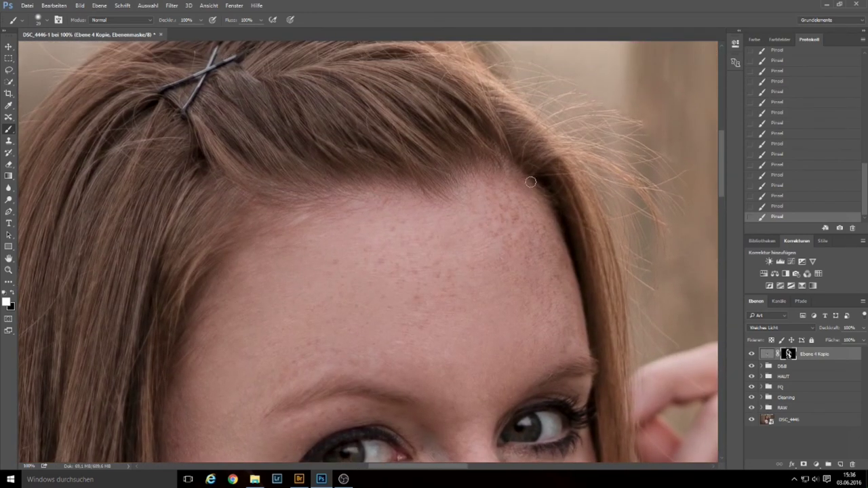
pyautogui.keyDown('alt'); pyautogui.scroll(-2, 415, 260); pyautogui.keyUp('alt')
pyautogui.keyDown('alt'); pyautogui.scroll(-1, 415, 260); pyautogui.keyUp('alt')
pyautogui.keyDown('alt'); pyautogui.scroll(-1, 416, 260); pyautogui.keyUp('alt')
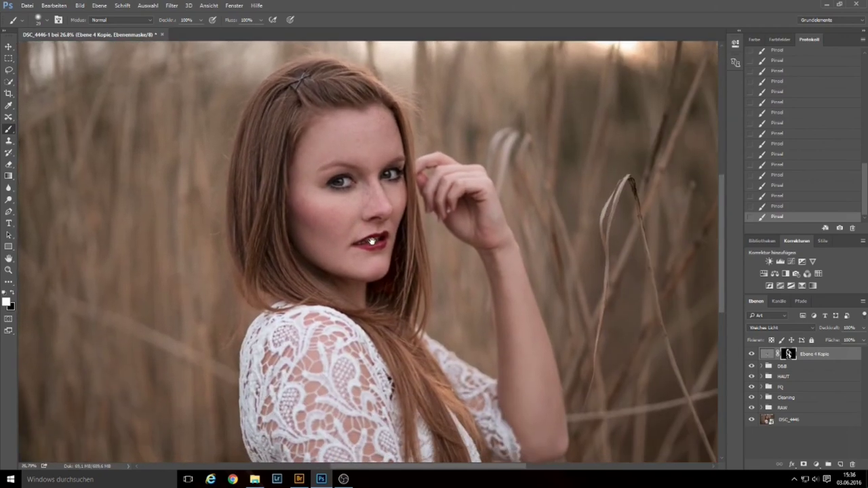
pyautogui.keyDown('alt'); pyautogui.scroll(2, 409, 248); pyautogui.keyUp('alt')
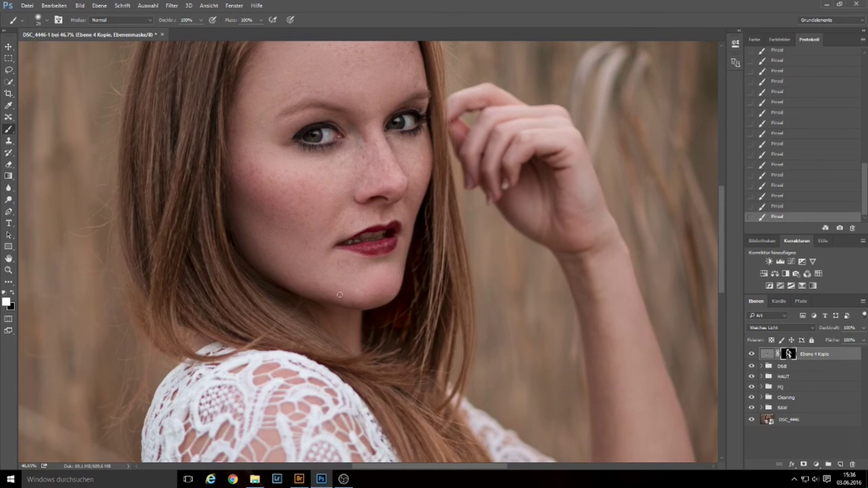
pyautogui.keyDown('alt'); pyautogui.scroll(-2, 430, 205); pyautogui.keyUp('alt')
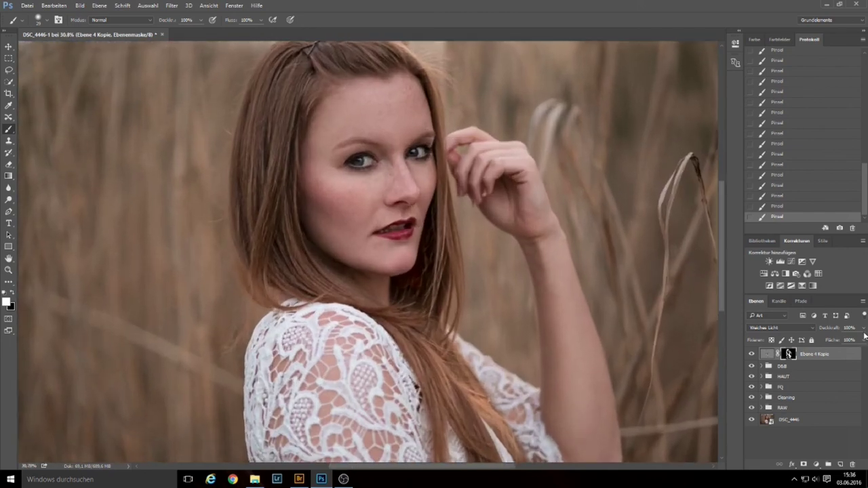
# Lower Ebene 4 Kopie to 40% opacity and toggle it to compare the effect
pyautogui.click(863, 340)
pyautogui.moveTo(863, 341); pyautogui.dragTo(838, 347)
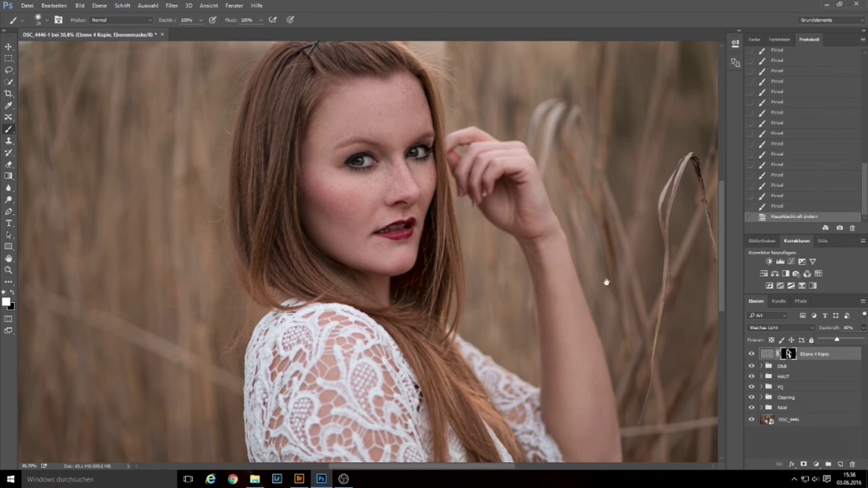
pyautogui.keyDown('alt'); pyautogui.scroll(-2, 624, 296); pyautogui.keyUp('alt')
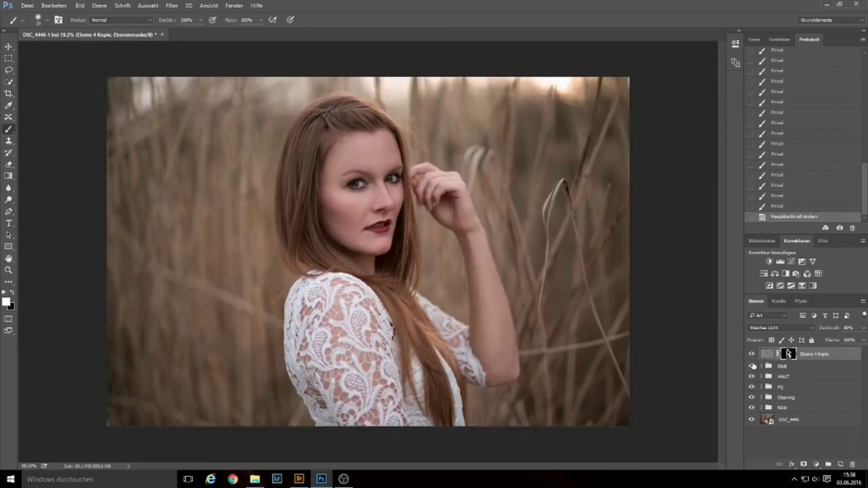
pyautogui.click(752, 355)
pyautogui.click(751, 355)
pyautogui.click(751, 355)
pyautogui.click(752, 354)
pyautogui.click(751, 355)
pyautogui.click(751, 354)
# Compare the original DSC_4446 photo alone against the full edit, ending with all layers visible
pyautogui.keyDown('alt'); pyautogui.click(751, 420); pyautogui.keyUp('alt')
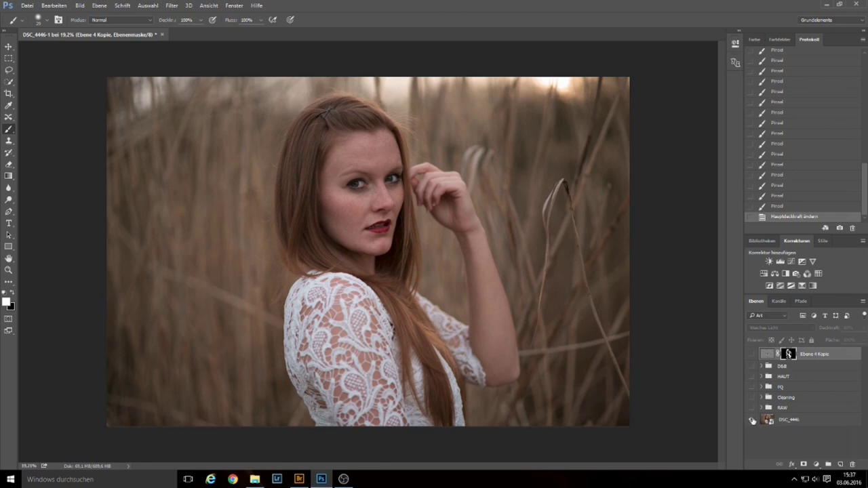
pyautogui.keyDown('alt'); pyautogui.click(752, 422); pyautogui.keyUp('alt')
pyautogui.keyDown('alt'); pyautogui.click(752, 422); pyautogui.keyUp('alt')
pyautogui.keyDown('alt'); pyautogui.click(751, 422); pyautogui.keyUp('alt')
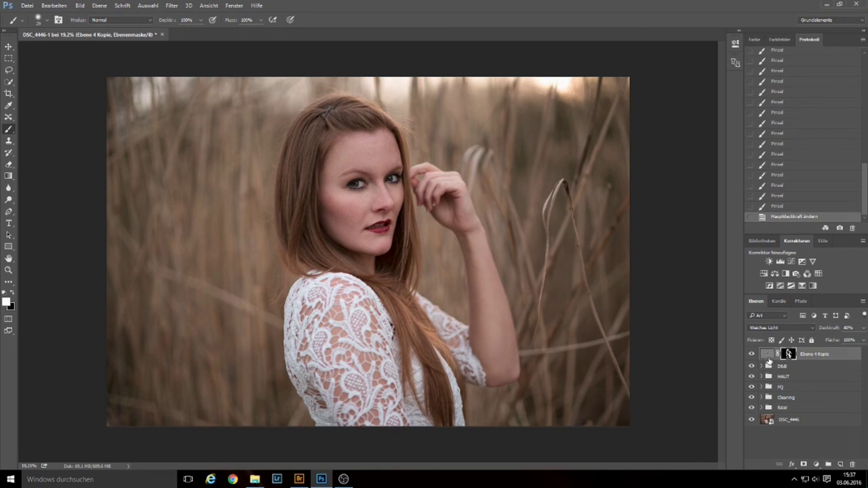
# Move Ebene 4 Kopie into the D&B group above HART and WEICH, then collapse the group
pyautogui.click(767, 366)
pyautogui.click(762, 367)
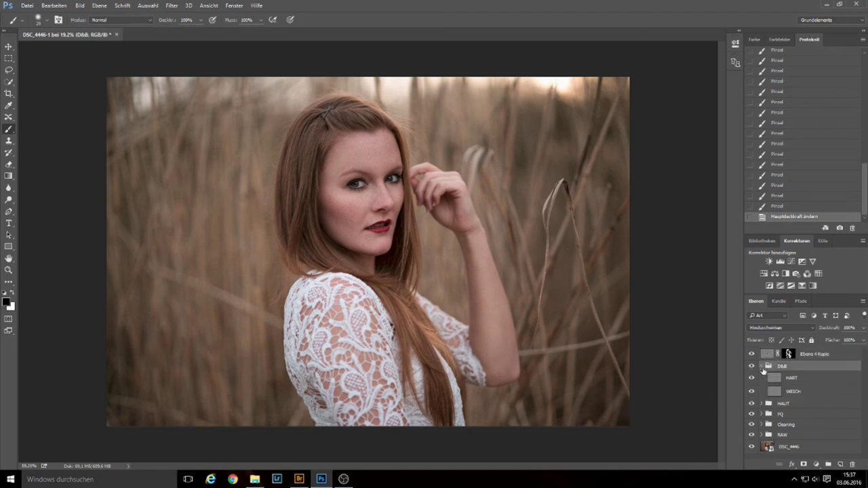
pyautogui.moveTo(769, 354); pyautogui.dragTo(770, 370)
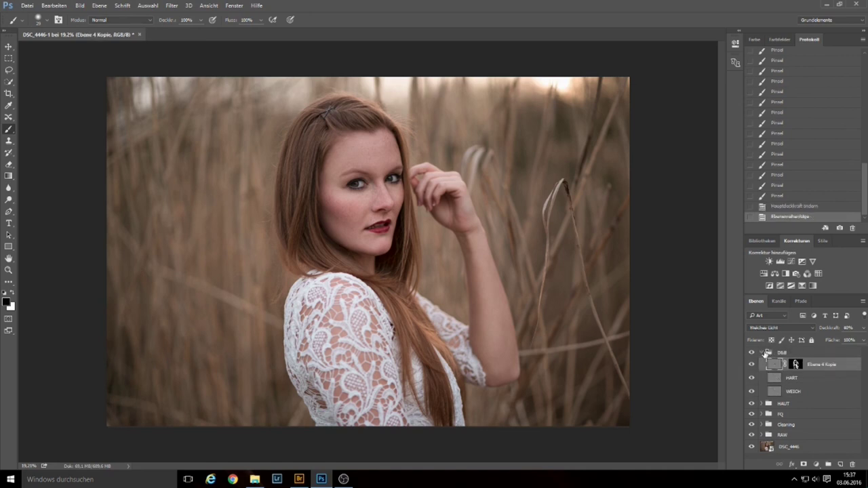
pyautogui.click(764, 353)
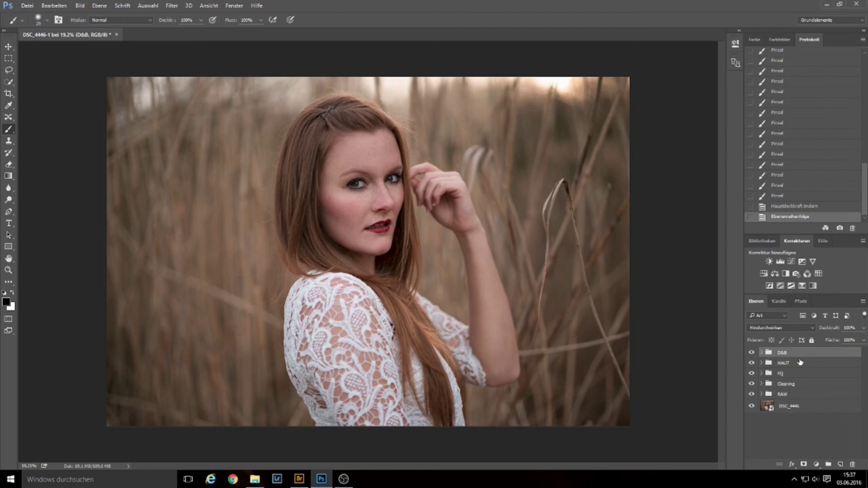